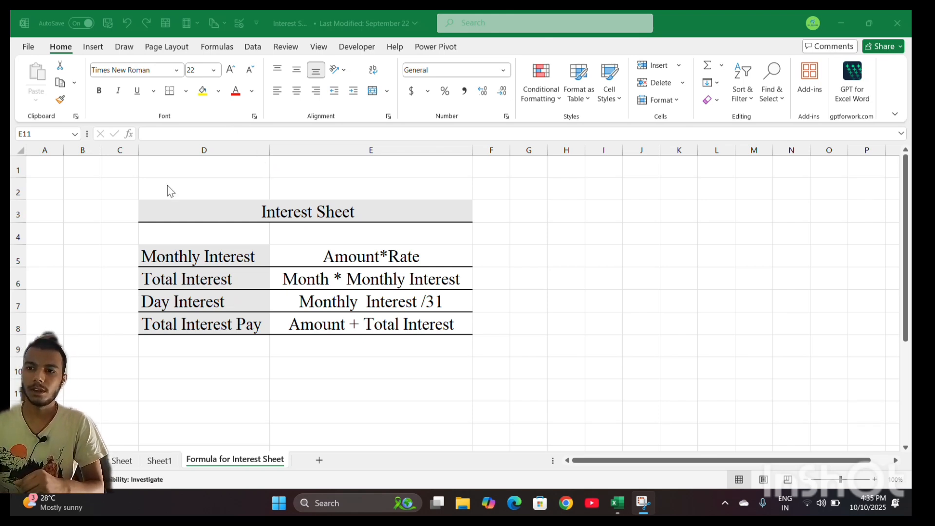
Step: Review the interest formula list, and look over the table on the Interest Sheet worksheet
left_click(159, 209)
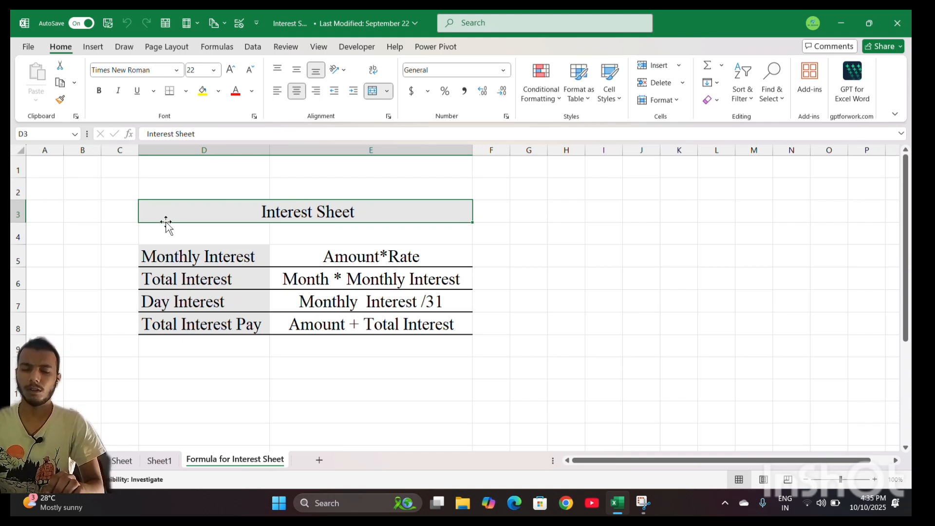
left_click(259, 299)
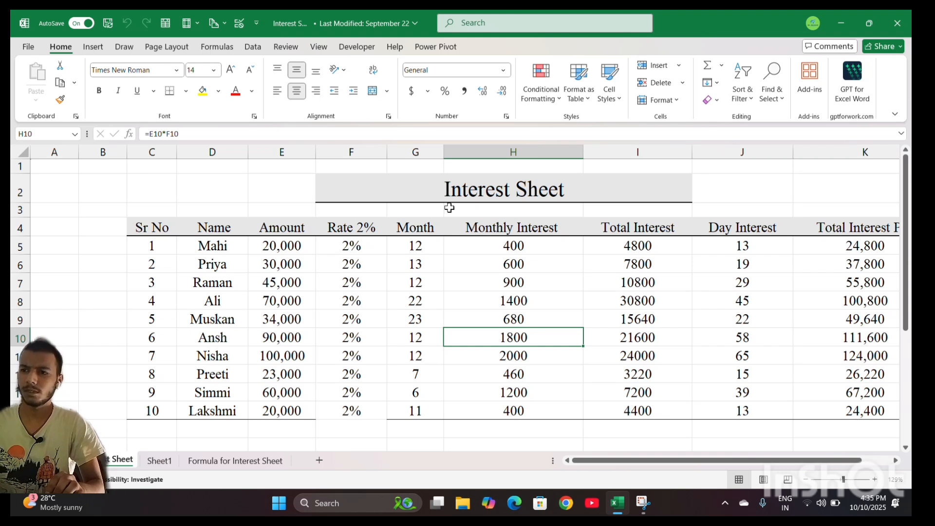
left_click_drag(361, 169, 574, 206)
left_click(315, 256)
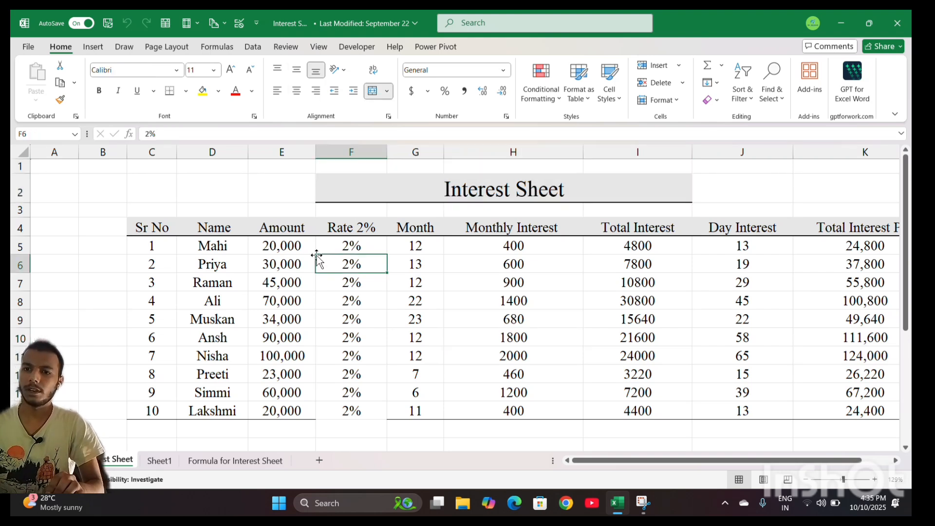
left_click_drag(141, 229, 463, 324)
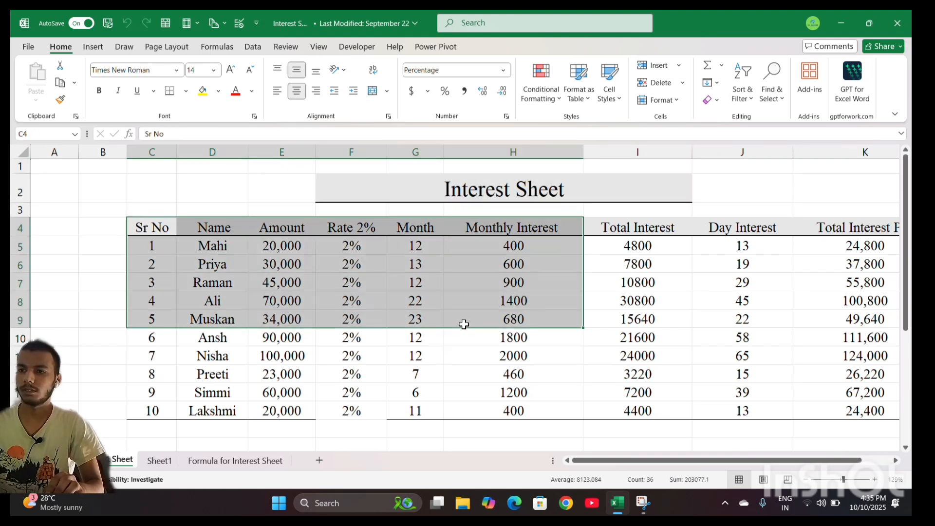
left_click(336, 318)
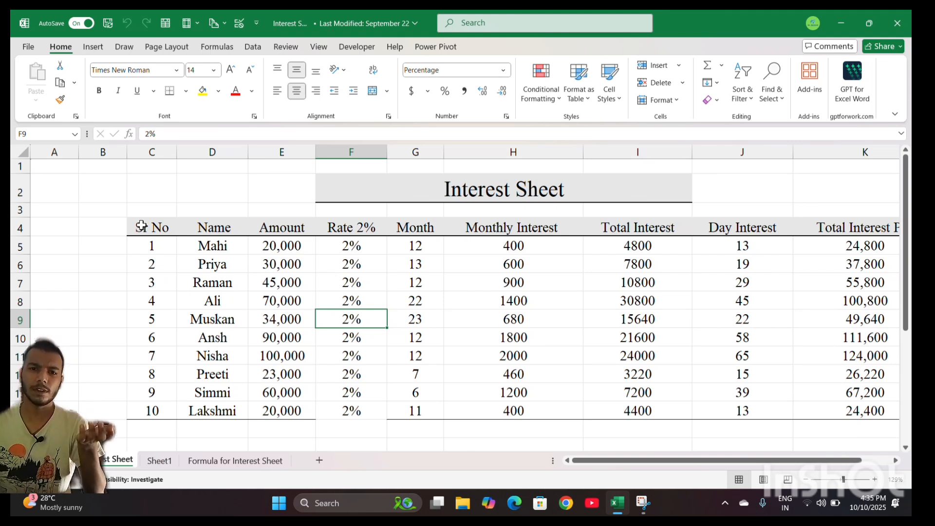
left_click(143, 227)
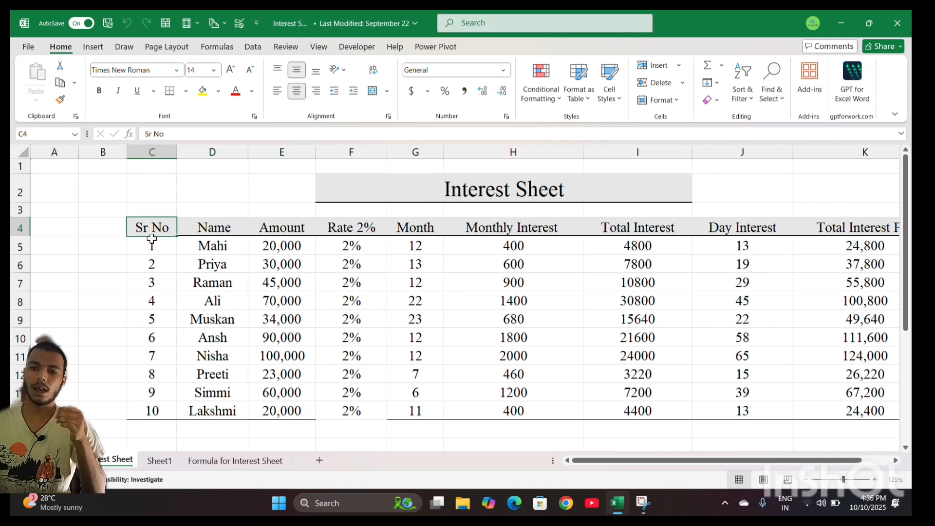
left_click_drag(144, 230, 227, 388)
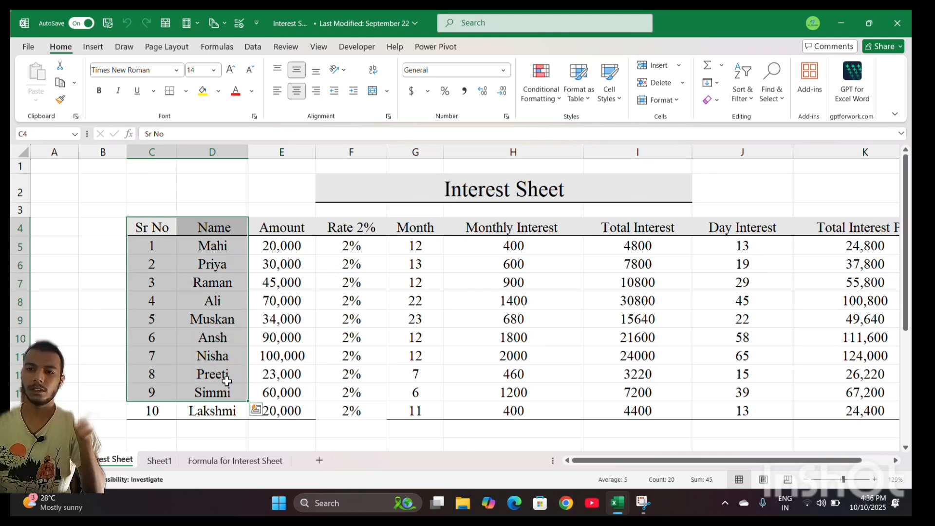
left_click(212, 282)
Step: Examine the first record's name, amount, rate and month entries in row 5
left_click(216, 247)
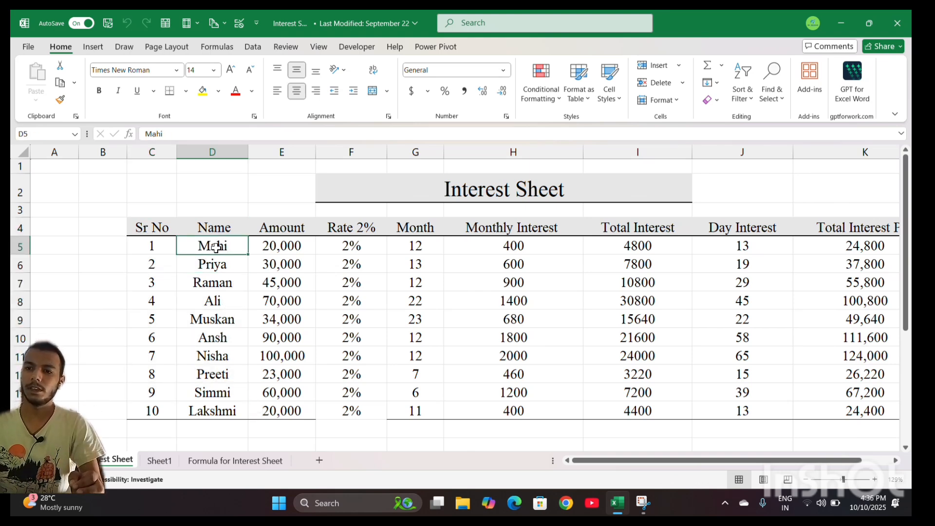
left_click(286, 249)
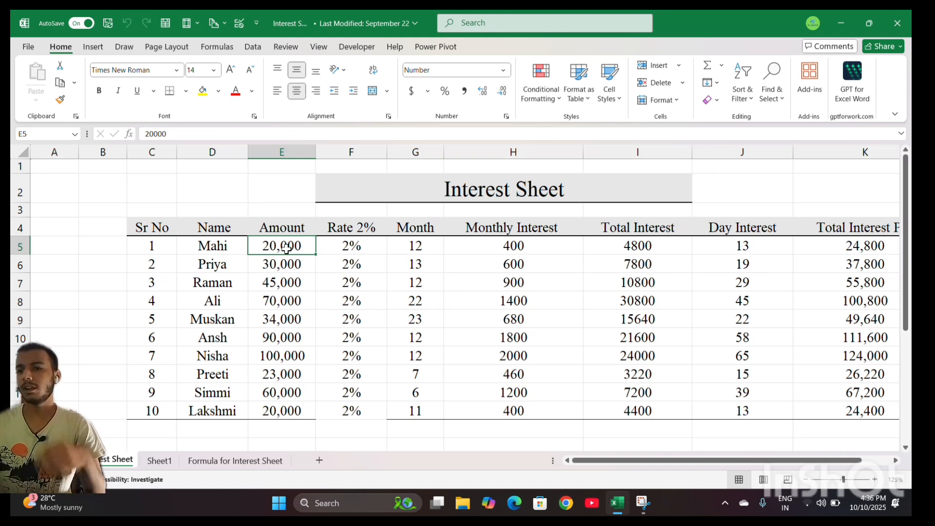
left_click(350, 249)
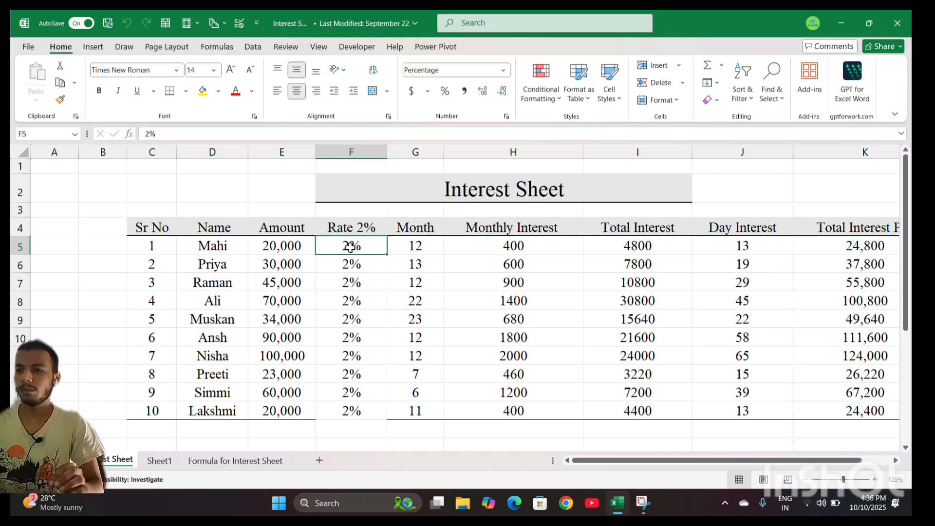
left_click(425, 245)
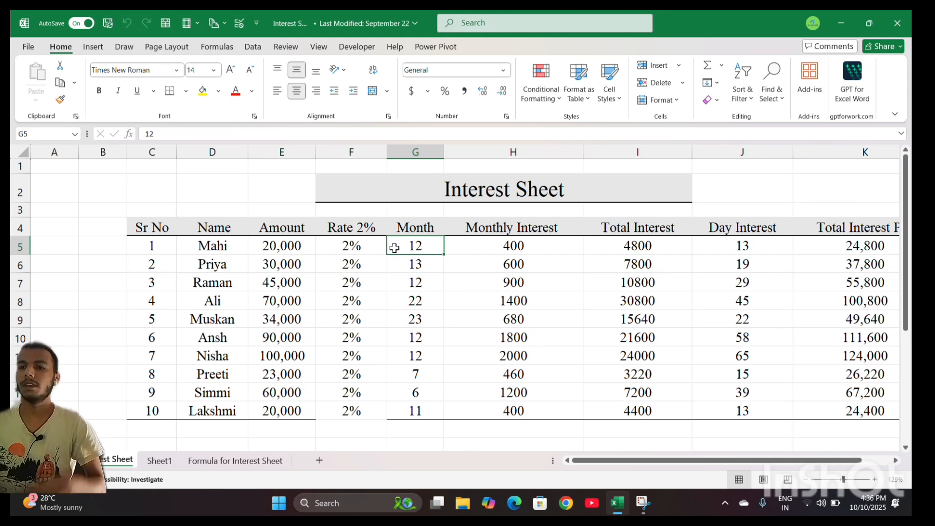
left_click(269, 248)
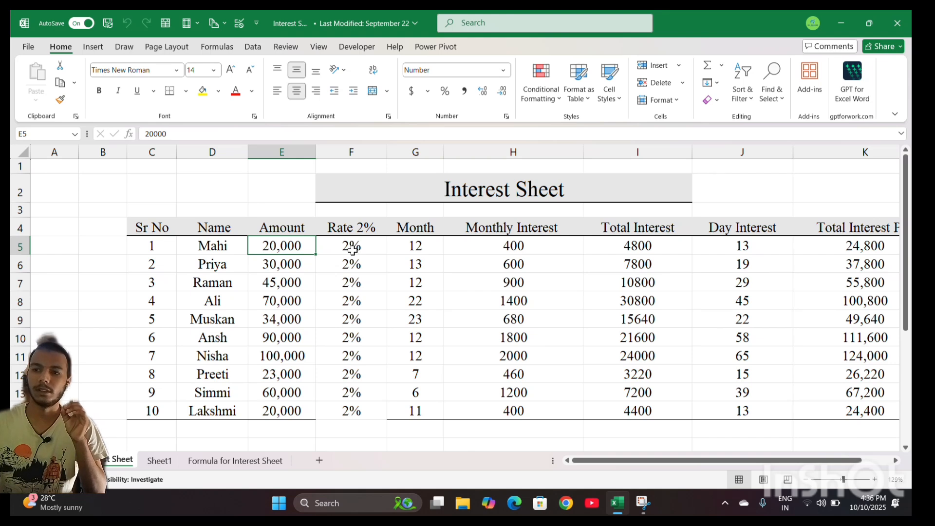
left_click(397, 243)
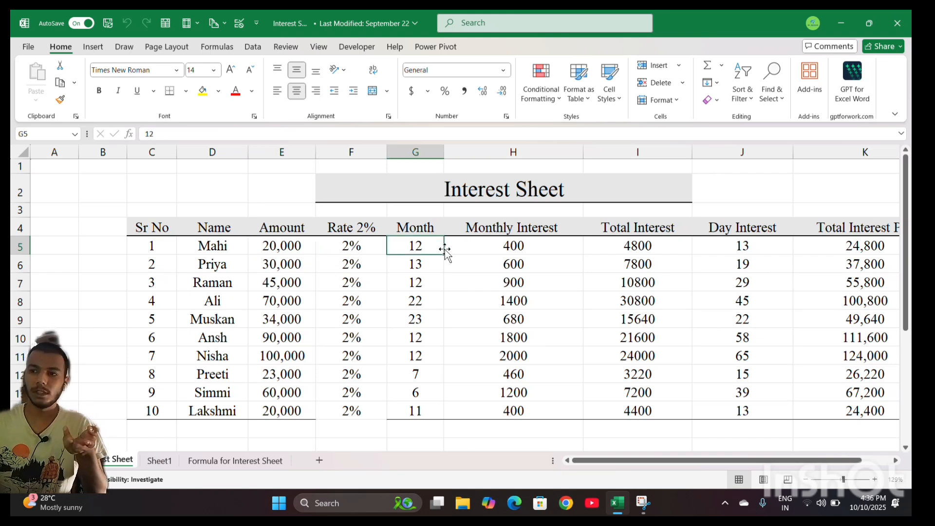
Step: Inspect the Monthly Interest formula in H5 and the cells it references
left_click(501, 247)
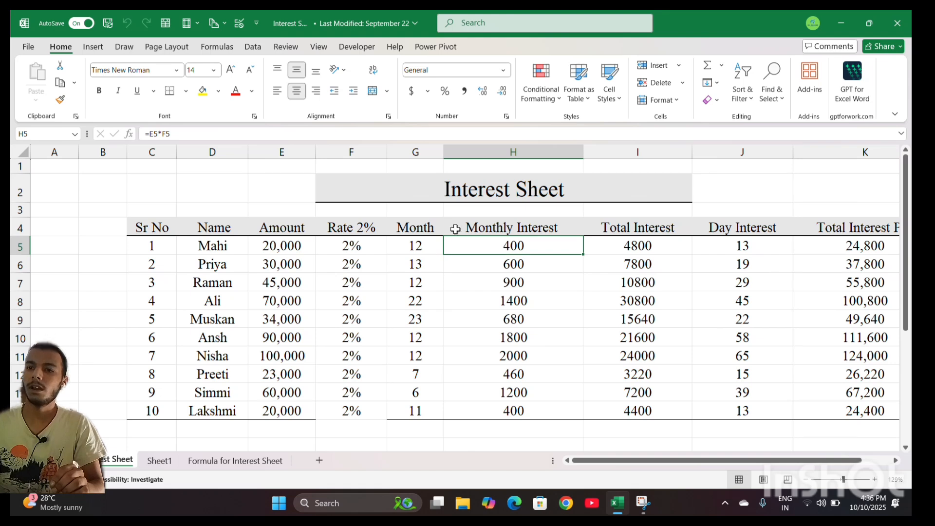
left_click(491, 232)
left_click(505, 246)
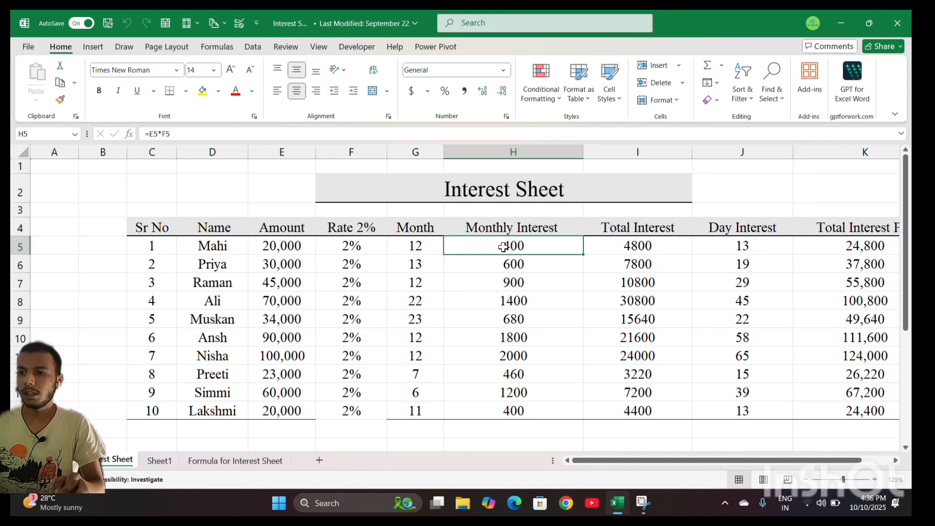
double_click(503, 247)
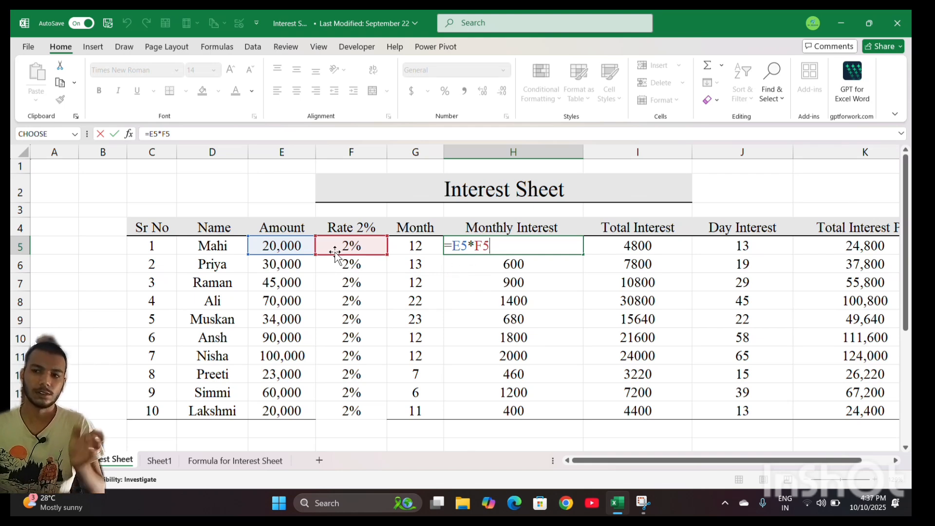
key("Return")
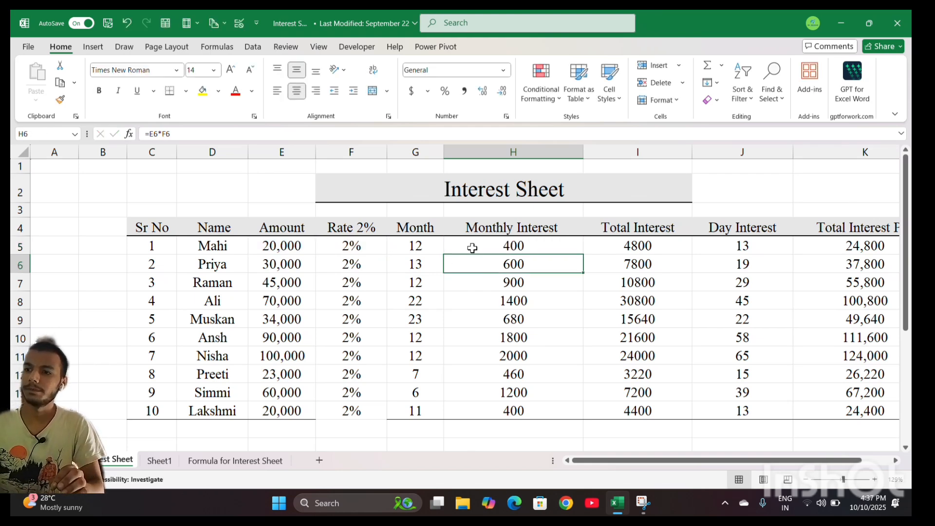
Step: Inspect the Total Interest formula in I5 along with the month and monthly interest cells it uses
left_click(282, 245)
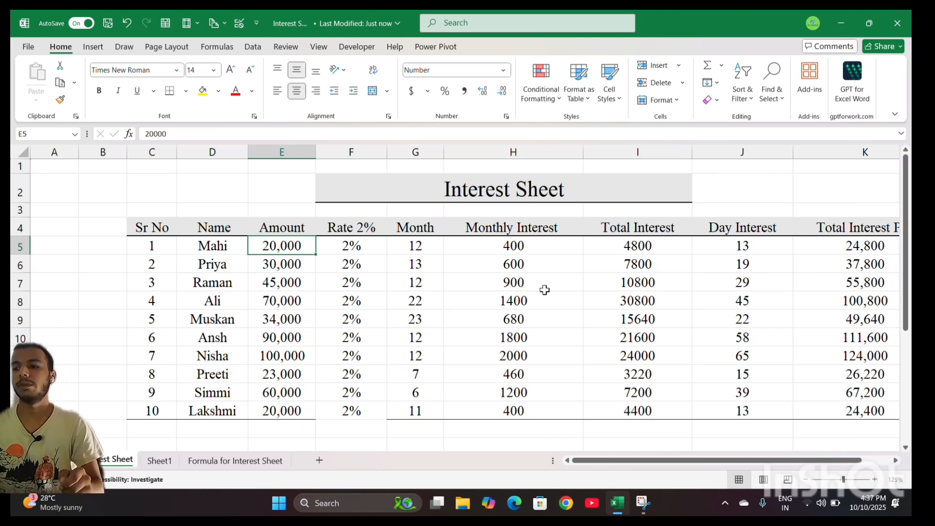
left_click_drag(659, 461, 684, 461)
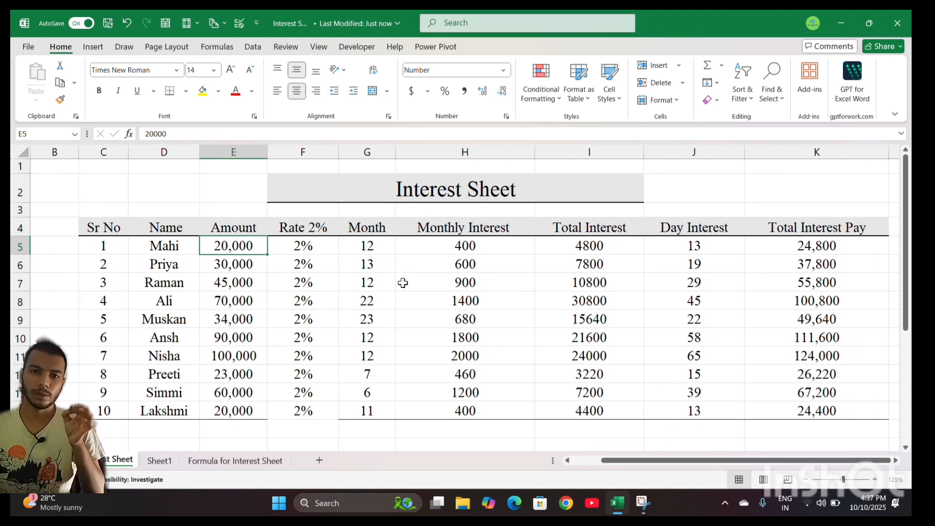
left_click(353, 249)
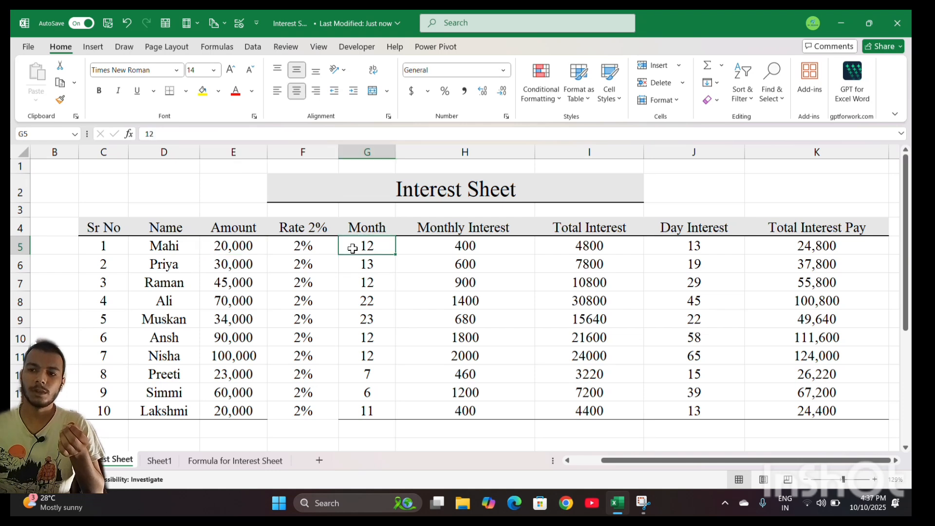
left_click(602, 249)
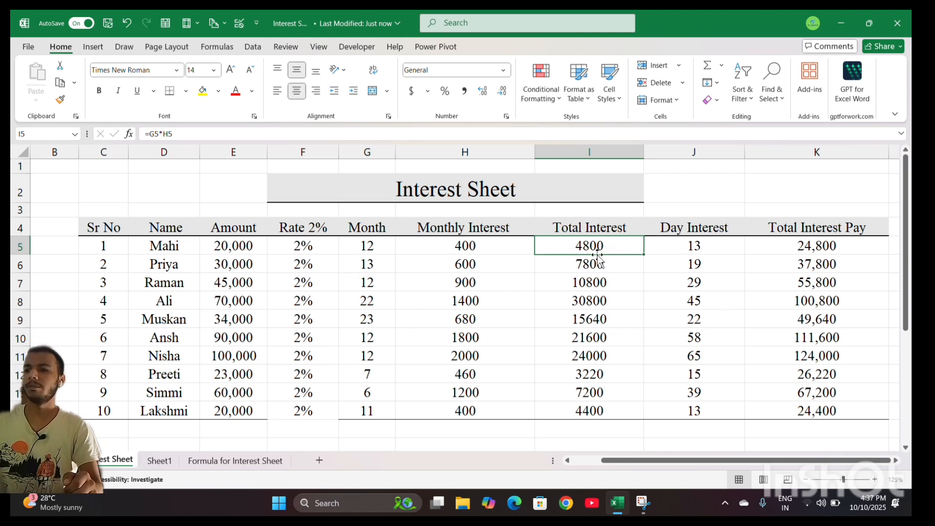
double_click(592, 249)
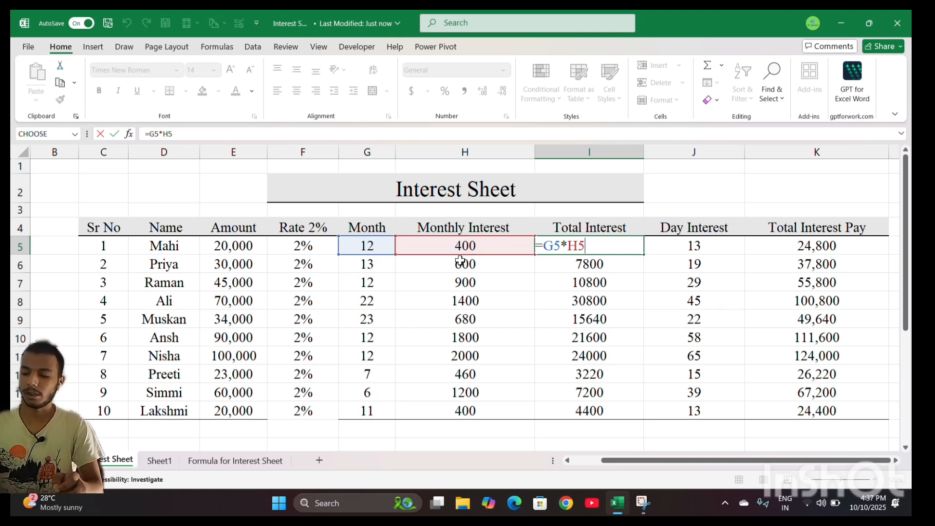
key("Return")
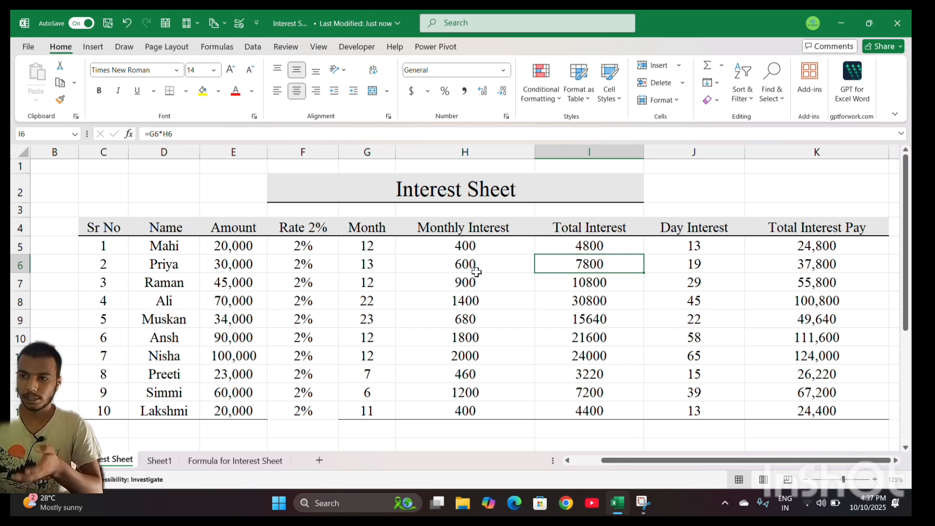
Step: Inspect the Day Interest formula in J5 and the monthly interest cell it references
left_click_drag(714, 462, 756, 464)
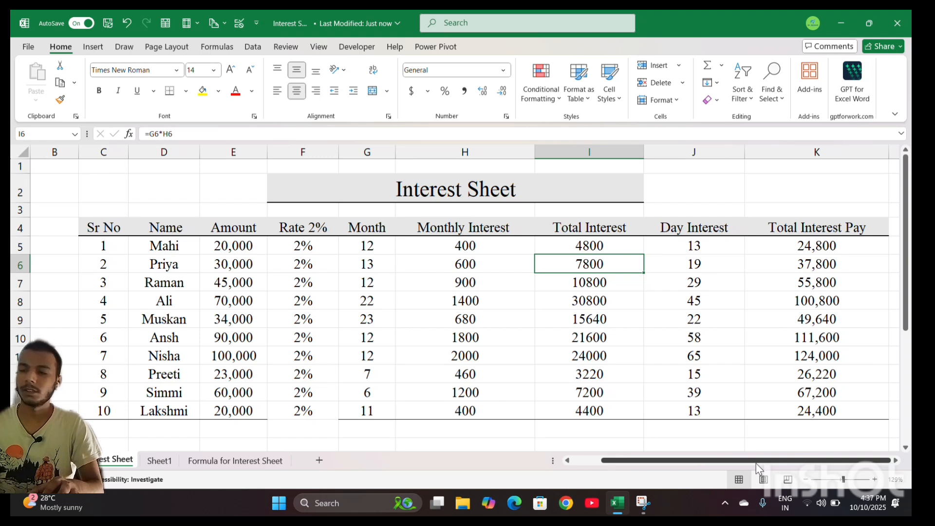
left_click(693, 248)
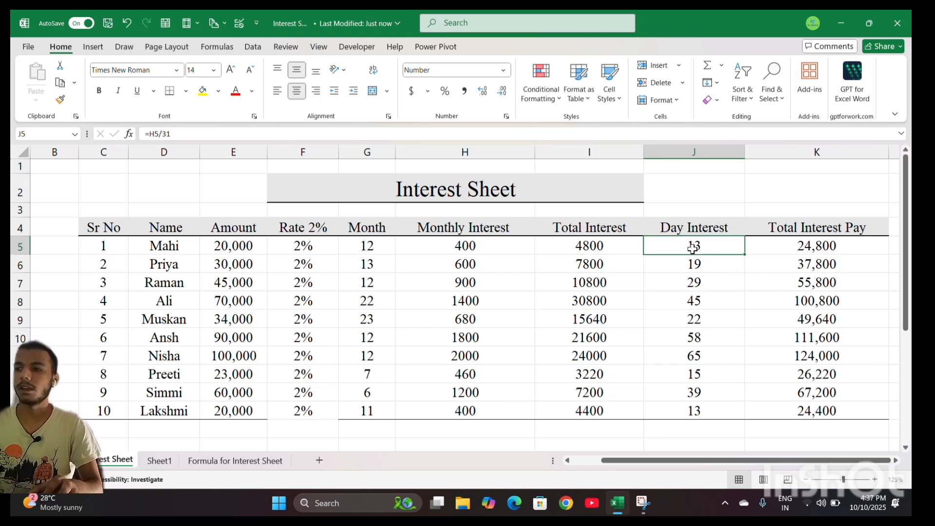
double_click(693, 249)
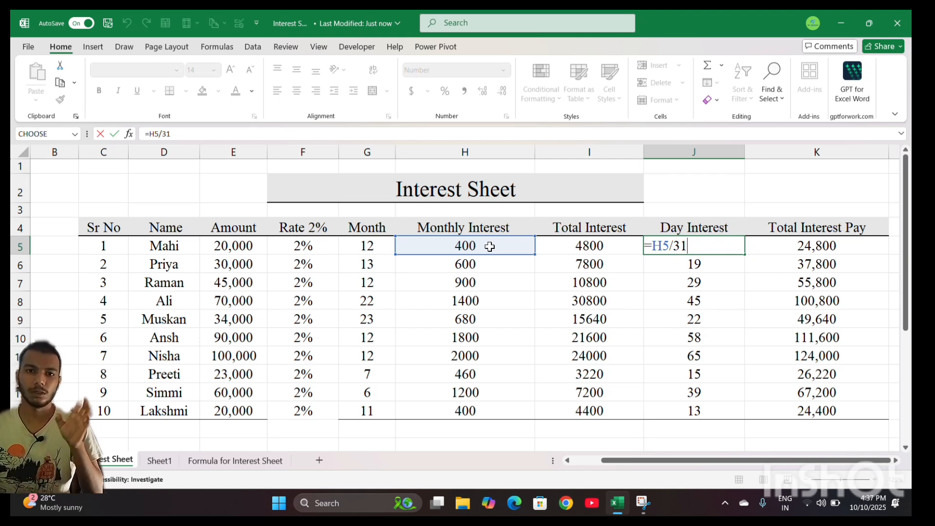
key("Return")
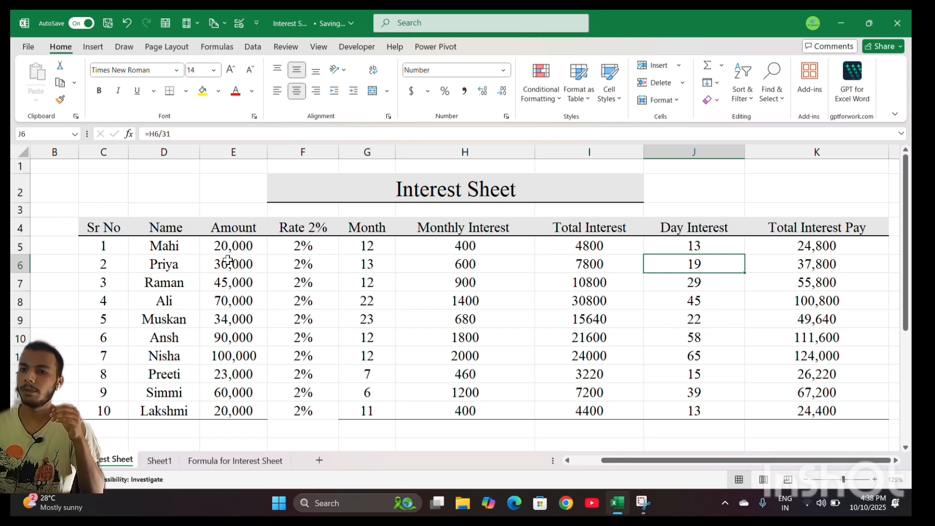
Step: Review row 5's amount, rate and interest cells, check the Total Interest Pay formula in K5, and view the whole table
left_click(245, 249)
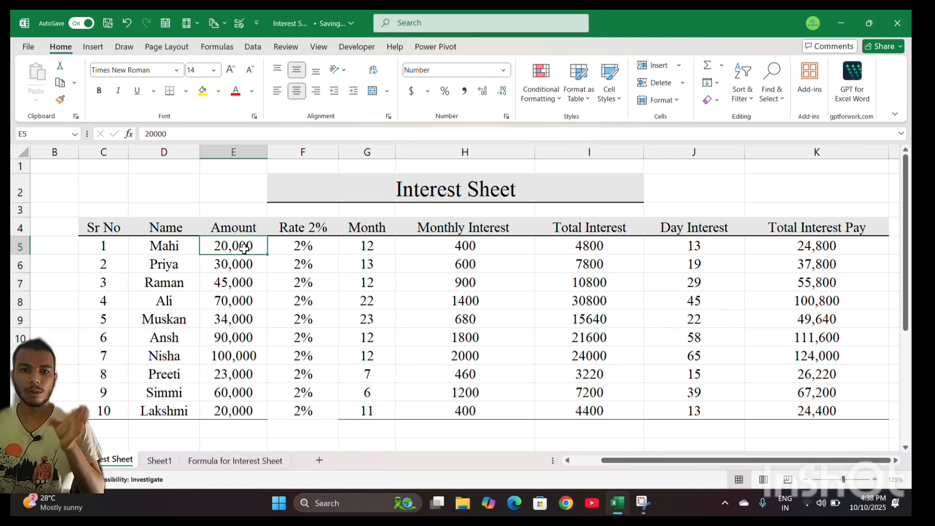
left_click(312, 244)
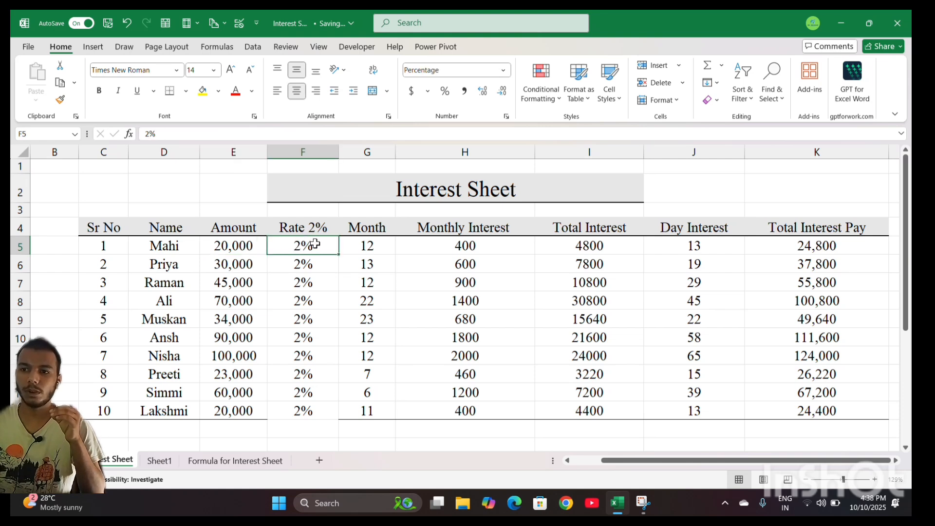
left_click(604, 248)
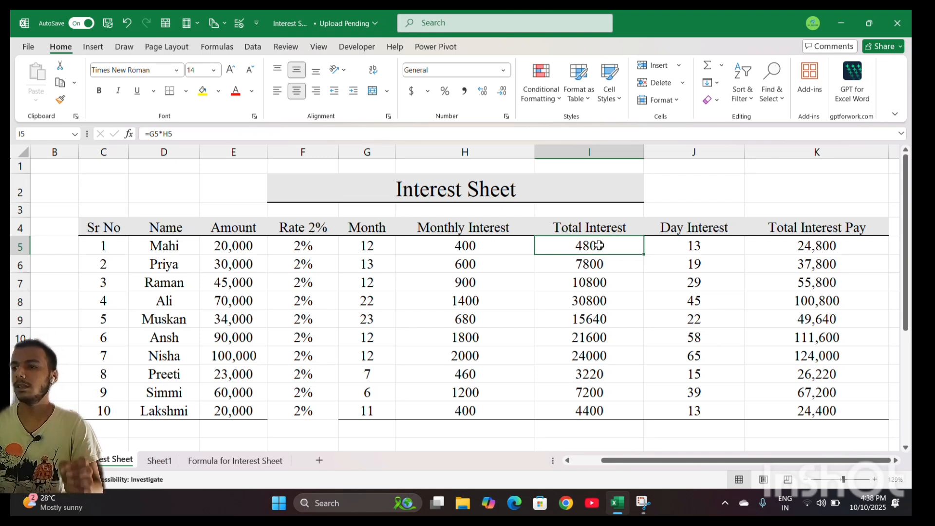
left_click(695, 245)
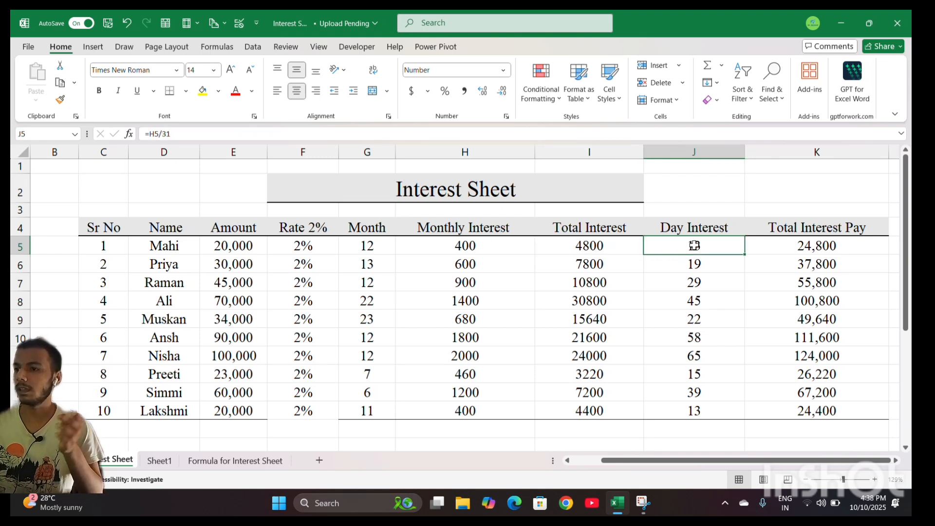
left_click(812, 251)
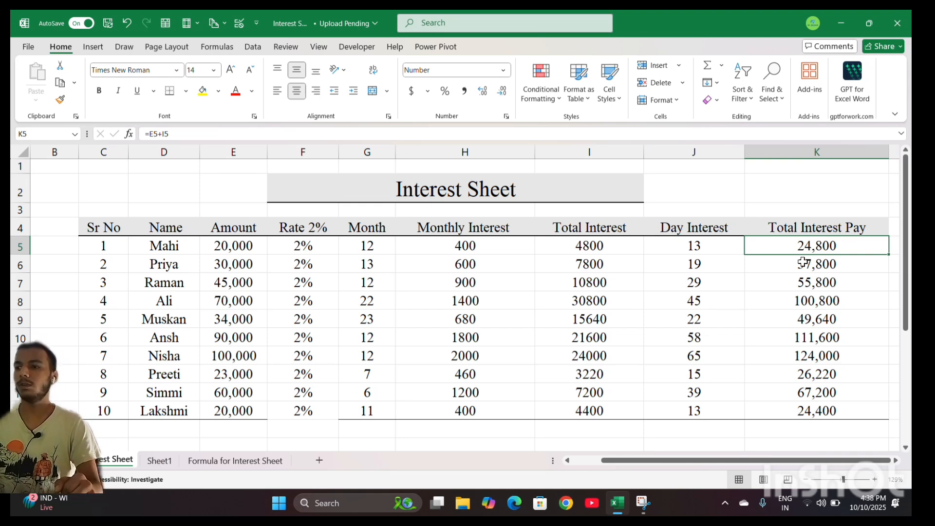
scroll(472, 371, "down", 2)
scroll(472, 370, "down", 3)
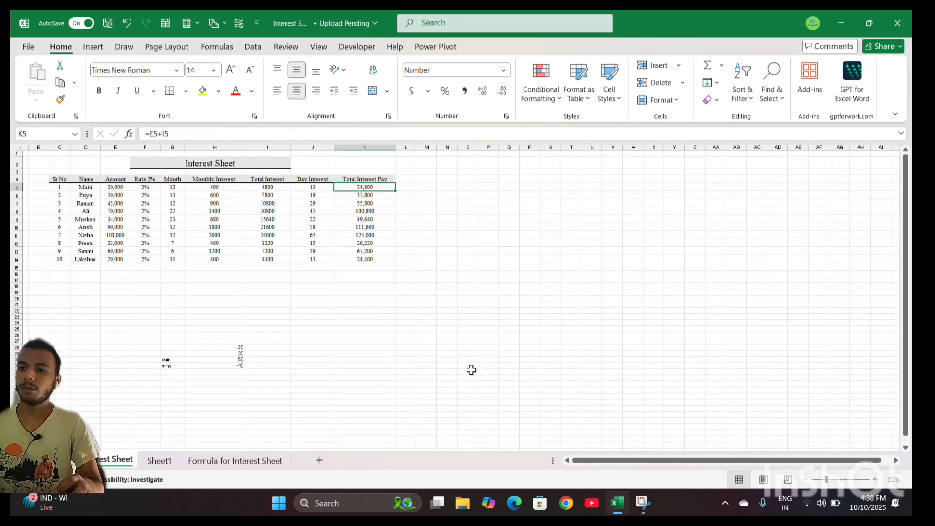
scroll(441, 353, "up", 3)
scroll(515, 325, "up", 2)
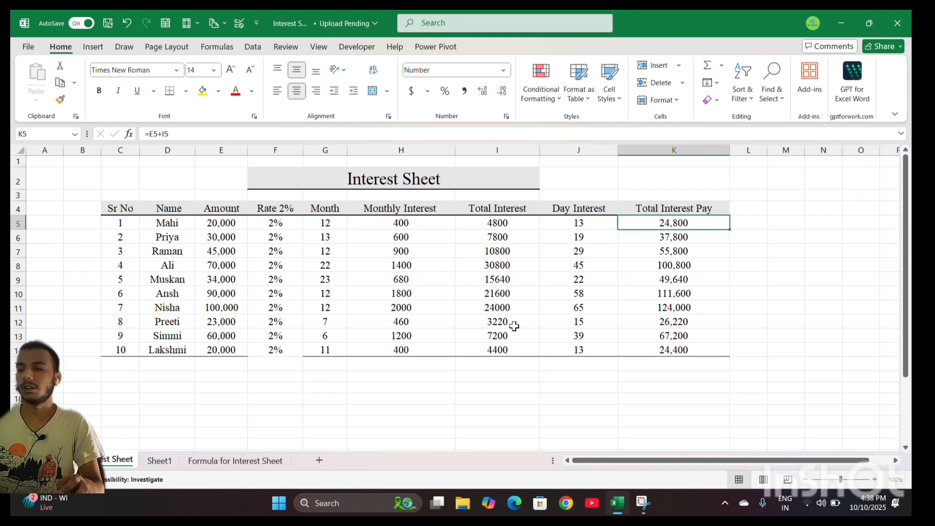